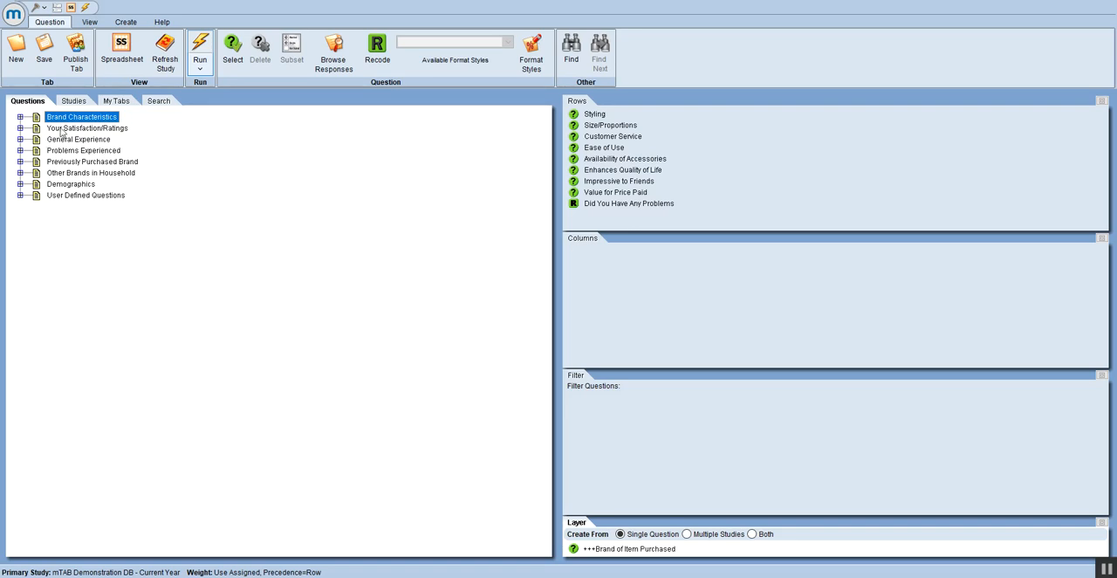
Step: Add Overall Opinion of Item from Your Satisfaction/Ratings as the first row question, above Styling
left_click(63, 128)
left_click(20, 127)
left_click(91, 139)
left_click(595, 117)
left_click_drag(595, 119, 597, 118)
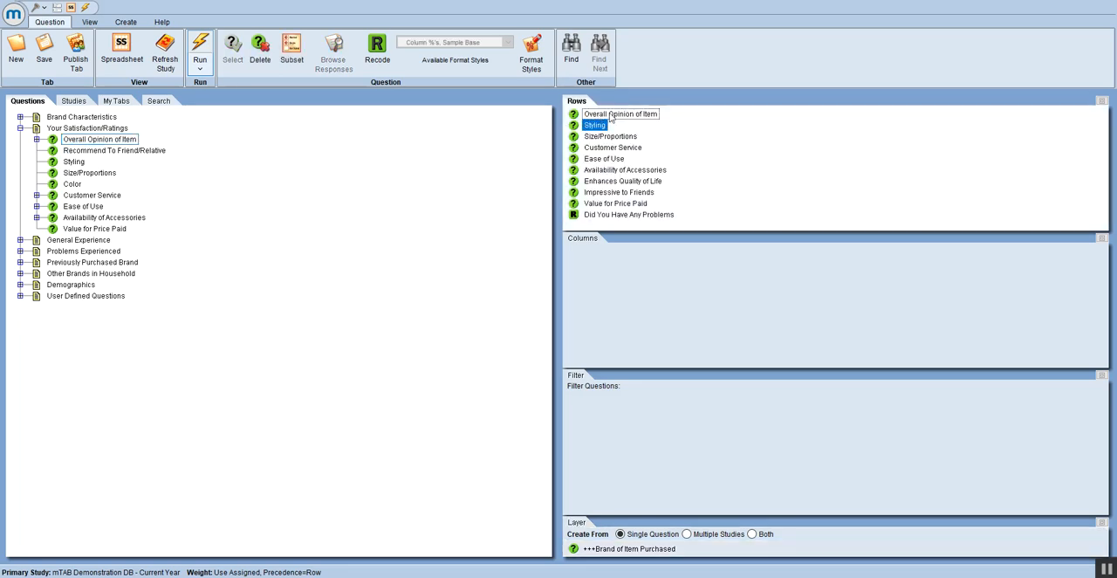
left_click(611, 115)
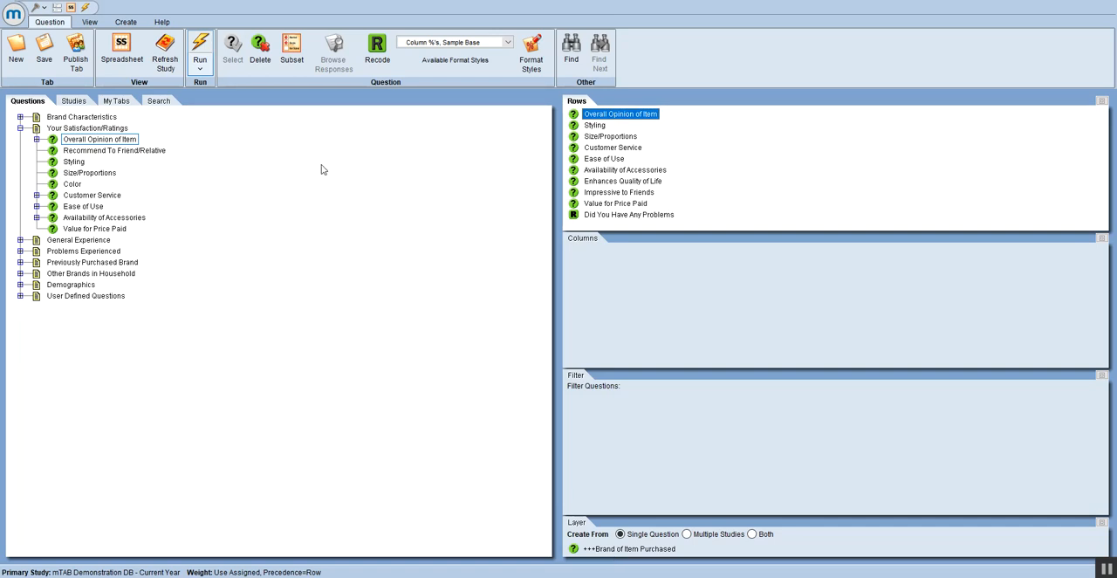
Step: Try to run a correlation report on the selected row questions
left_click(208, 68)
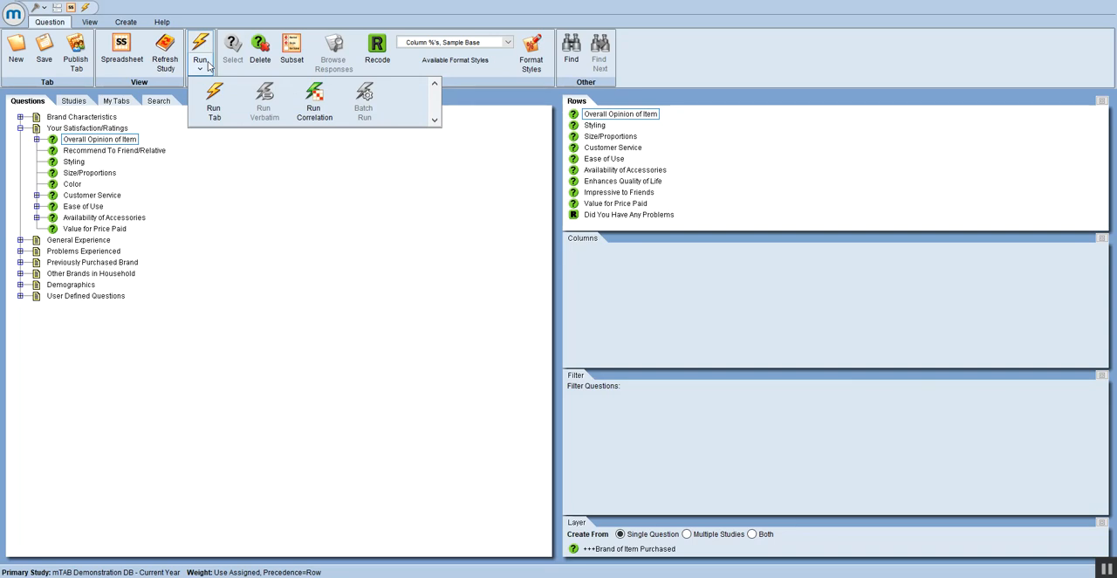
left_click(330, 118)
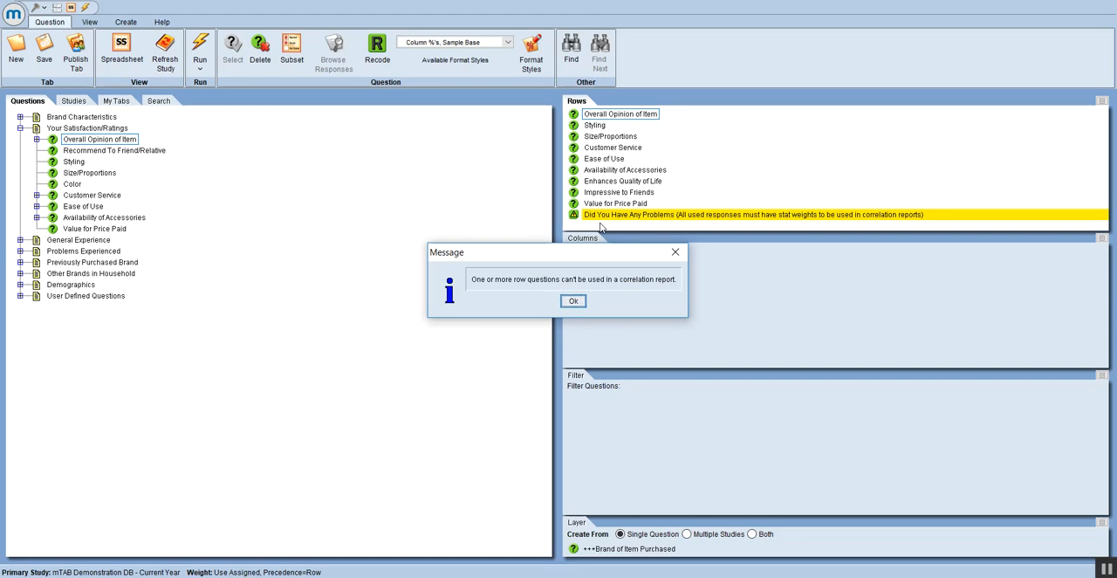
left_click(573, 302)
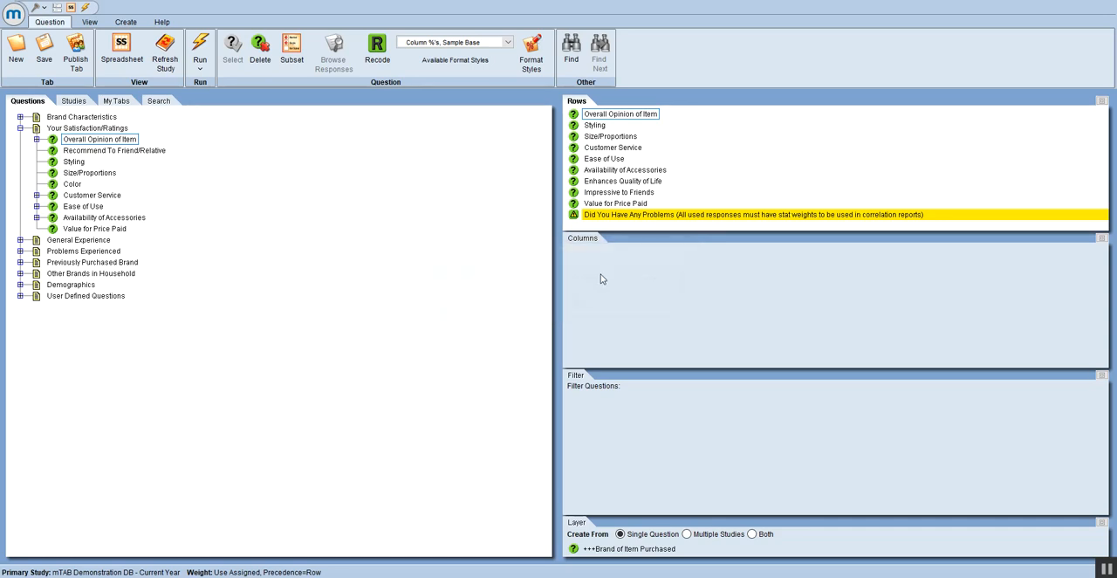
Step: Assign stat weights in the Did You Have Any Problems row question: Yes 1, No 0 and Yes, None Checked 1
double_click(703, 218)
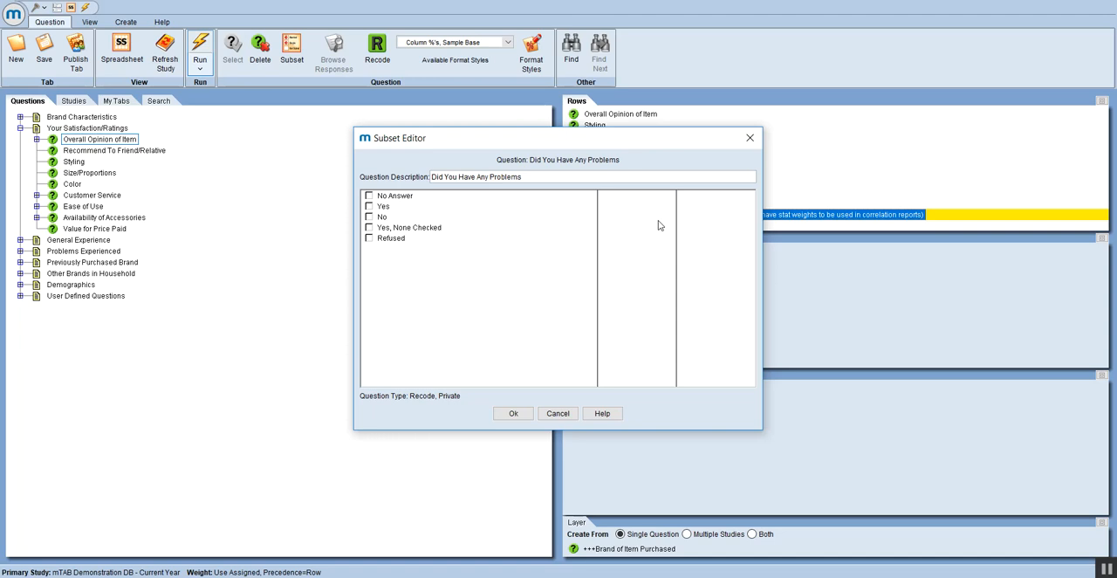
left_click(633, 207)
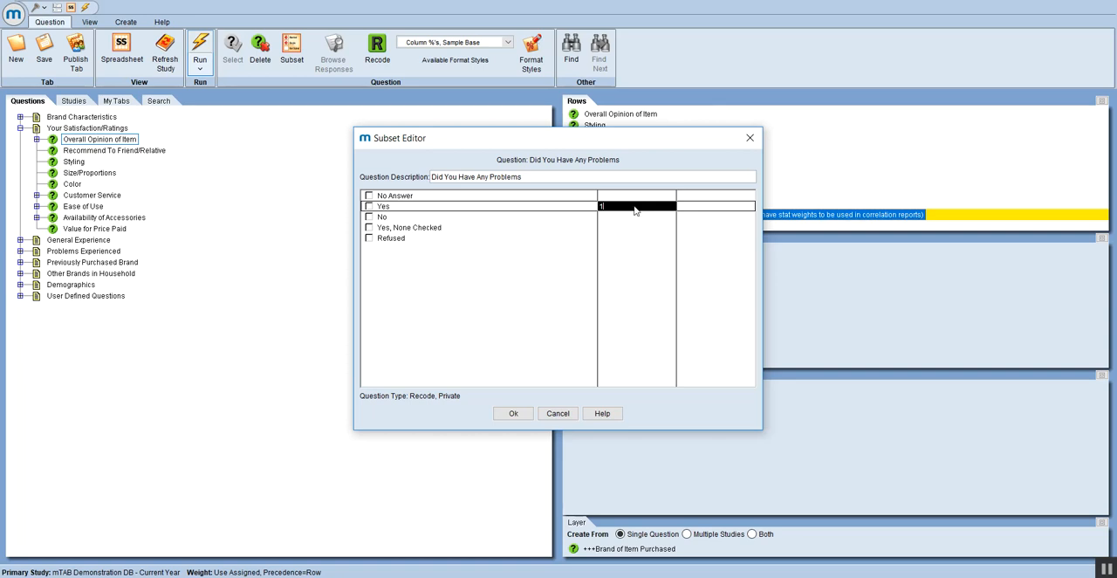
key("Return")
type("0")
key("Return")
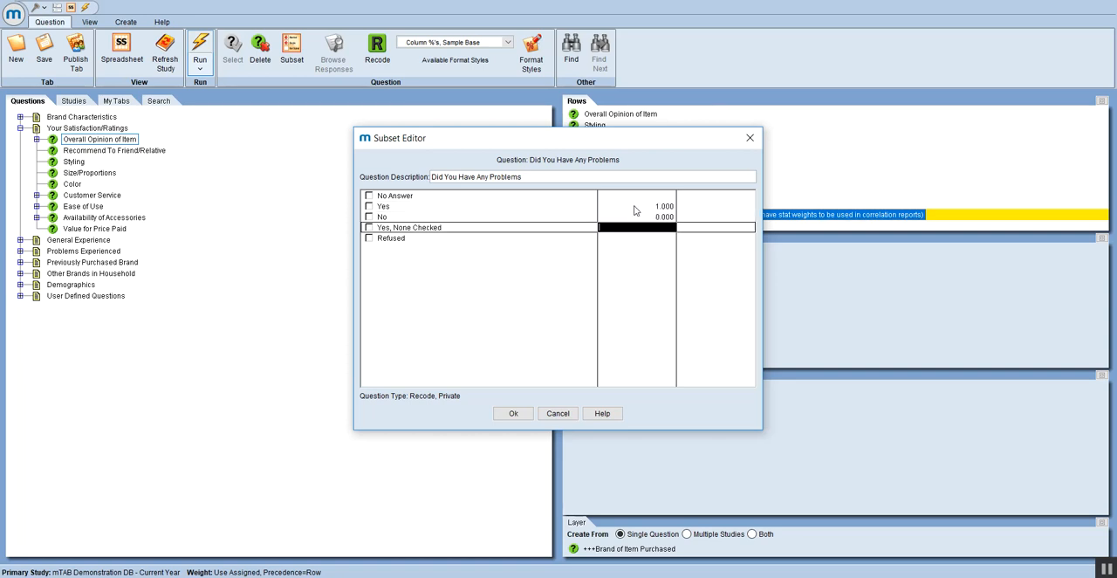
type("1")
key("Return")
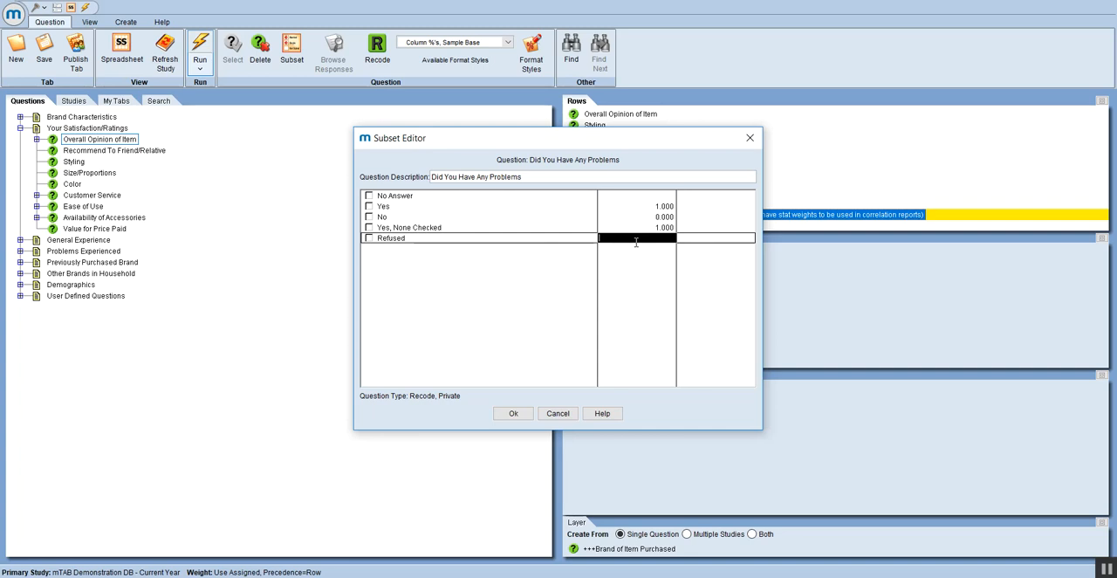
Step: Limit the Did You Have Any Problems subset to the Yes, No and Yes, None Checked responses
left_click(370, 207)
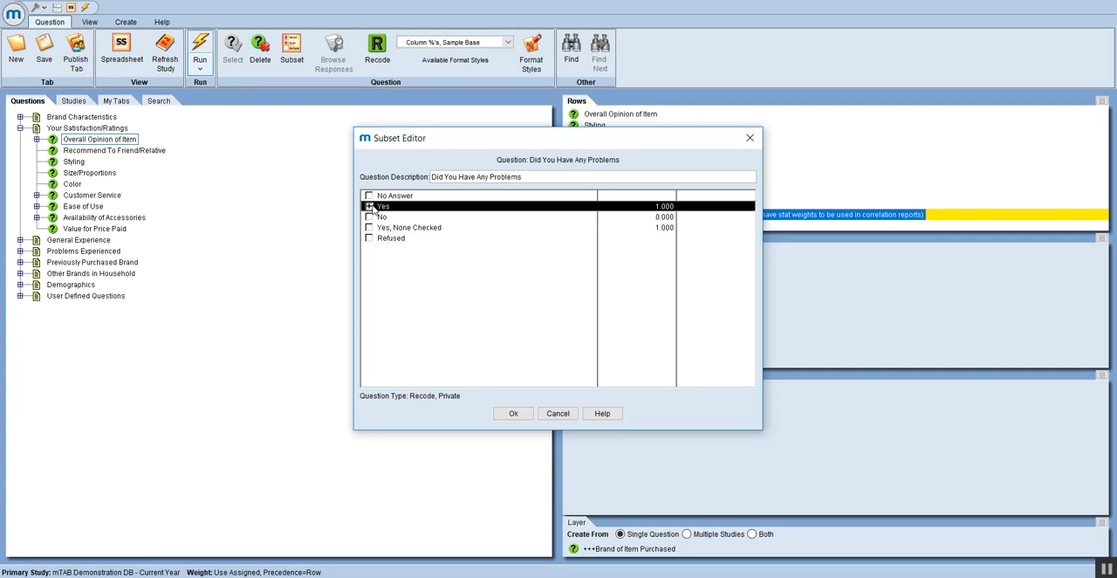
left_click(370, 217)
left_click(369, 228)
left_click(369, 228)
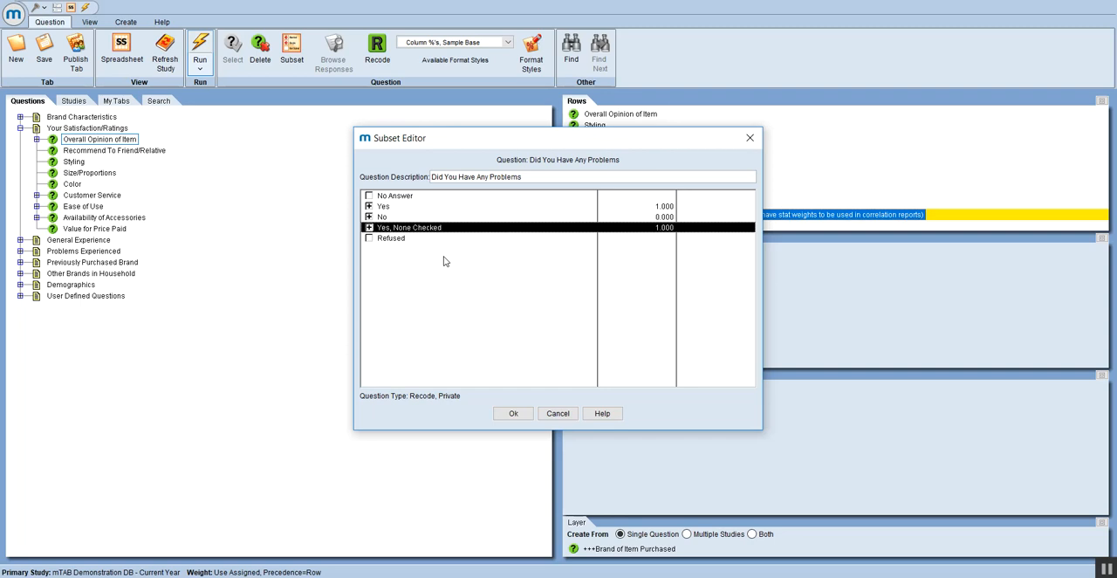
left_click(518, 416)
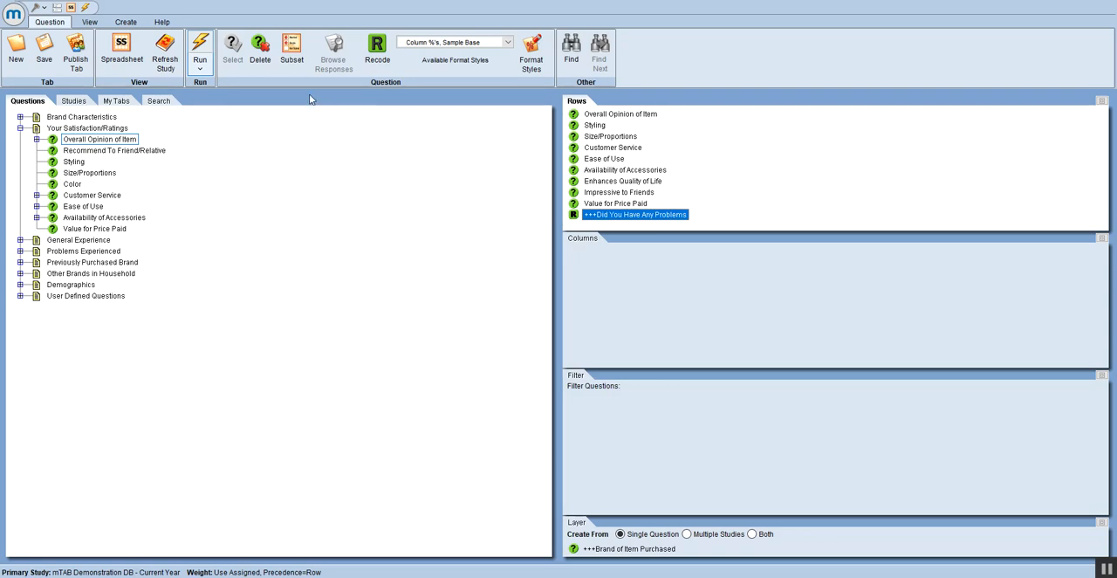
Step: Run the correlation report with Spearman's coefficient
left_click(201, 70)
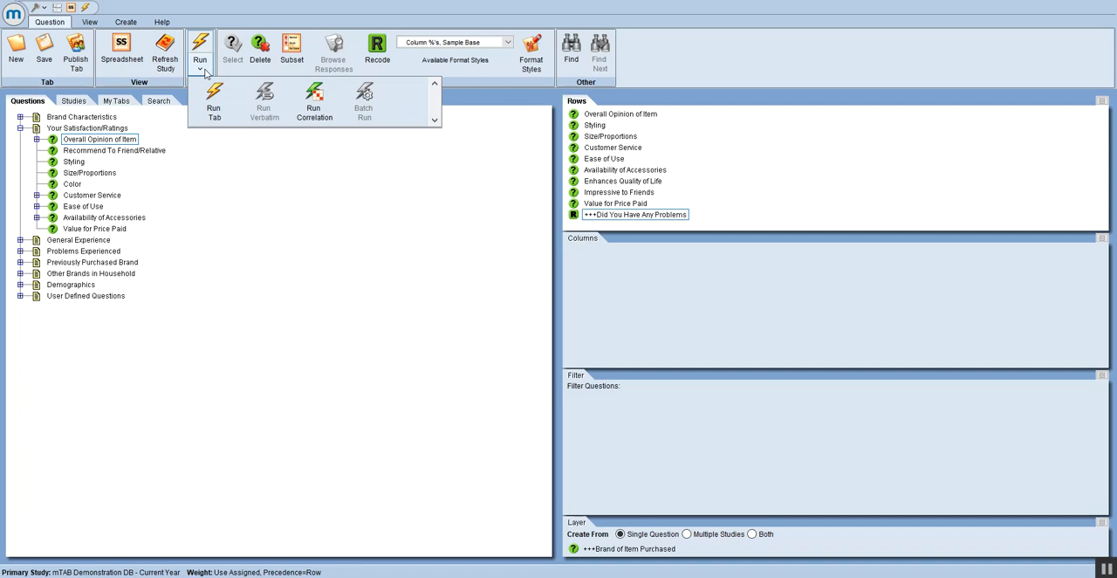
left_click(316, 103)
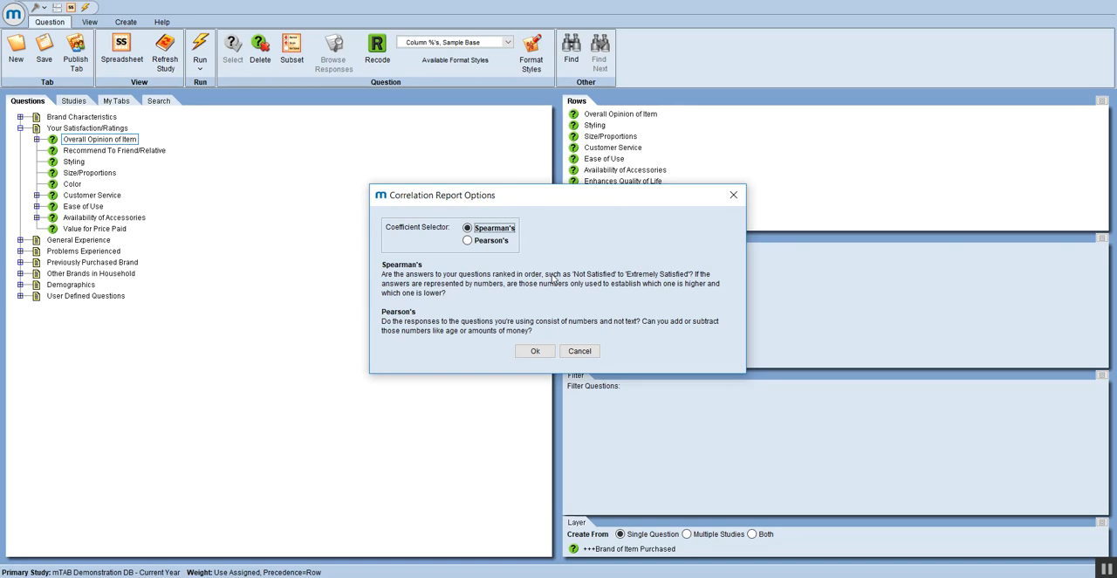
left_click(535, 351)
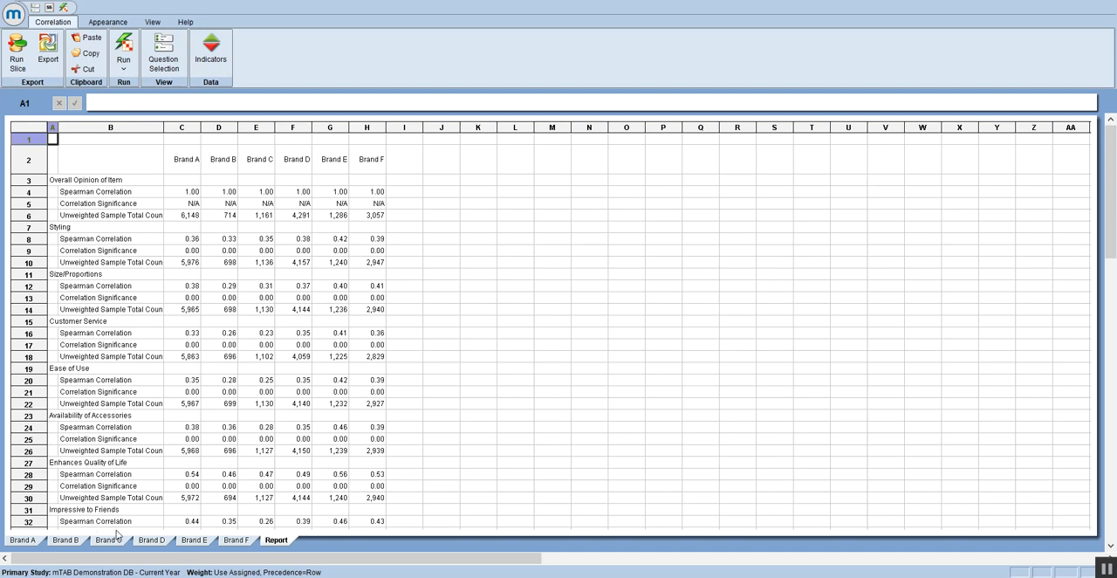
Step: Review the correlation matrices for Brand A through Brand F, ending on the combined Report sheet
left_click(23, 541)
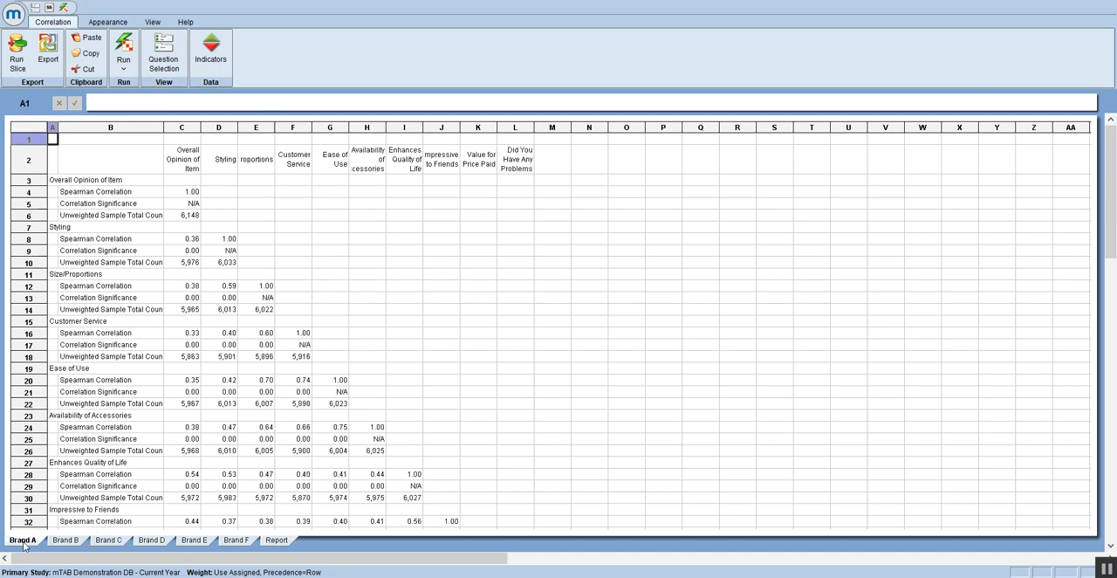
left_click(63, 541)
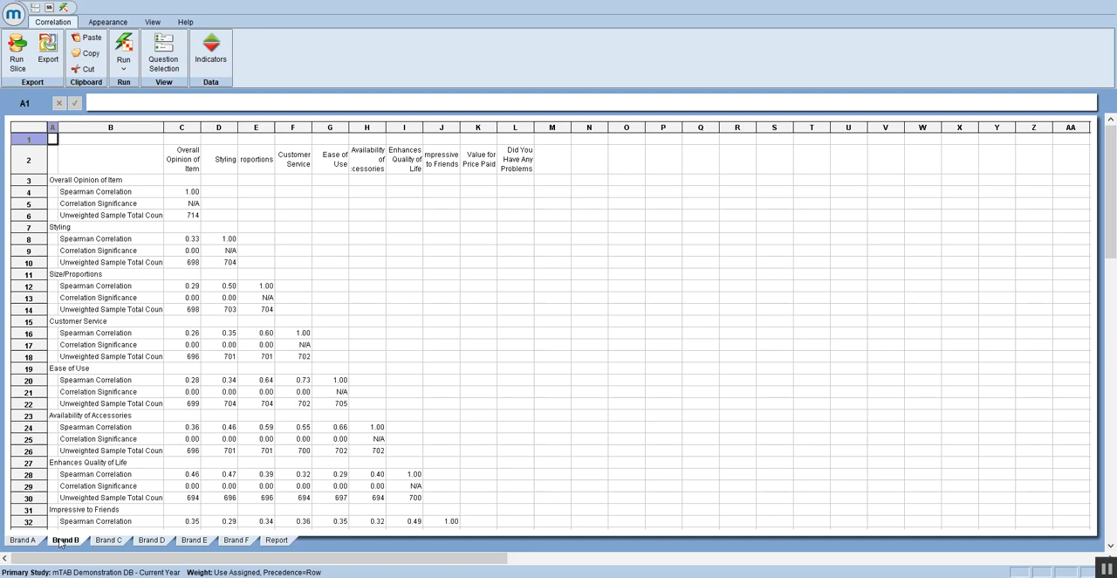
left_click(105, 541)
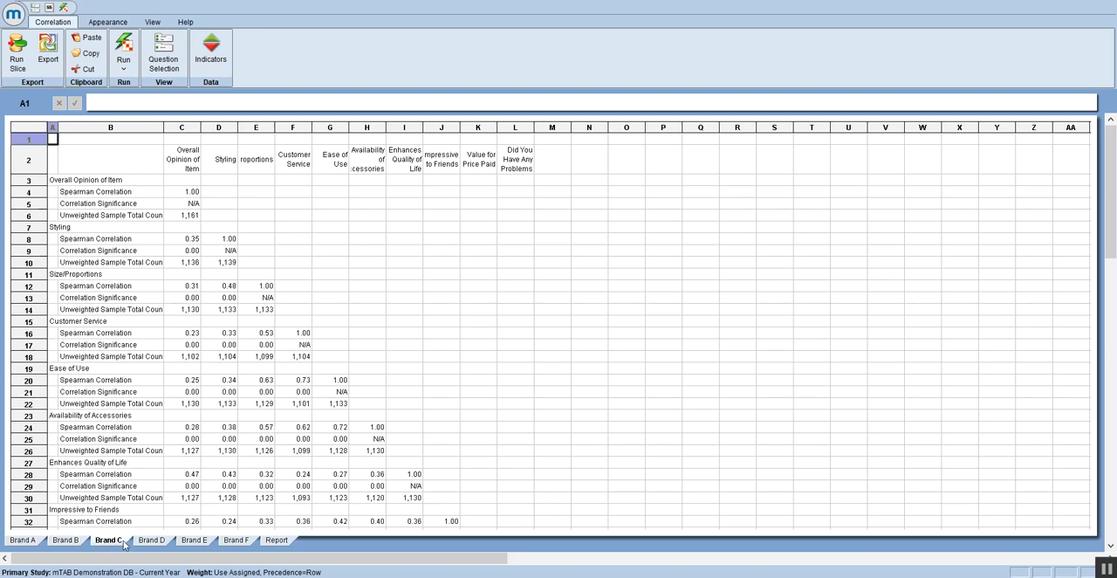
left_click(150, 541)
left_click(194, 541)
left_click(235, 542)
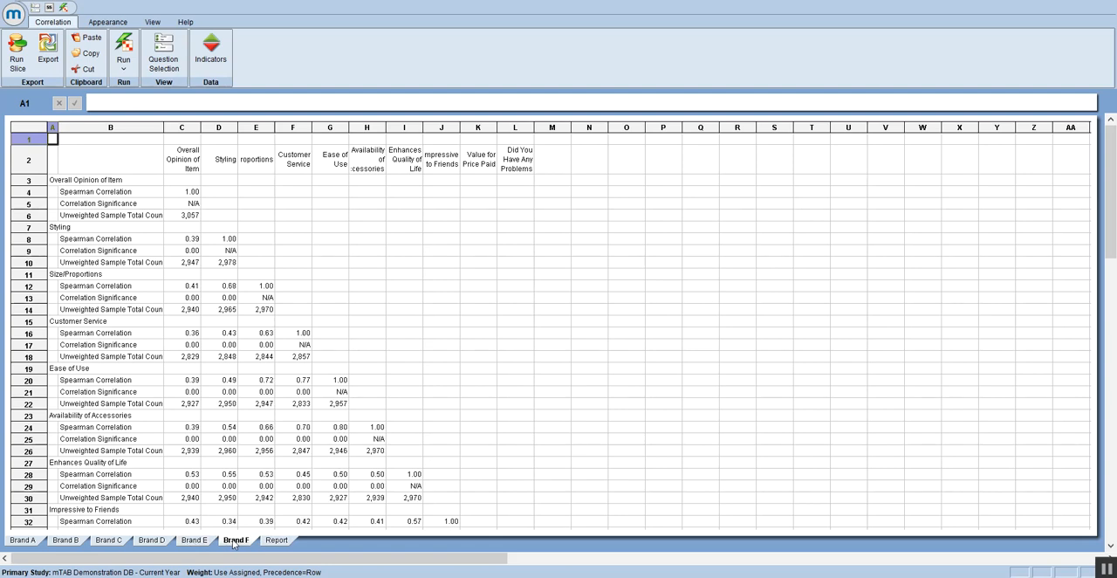
left_click(277, 541)
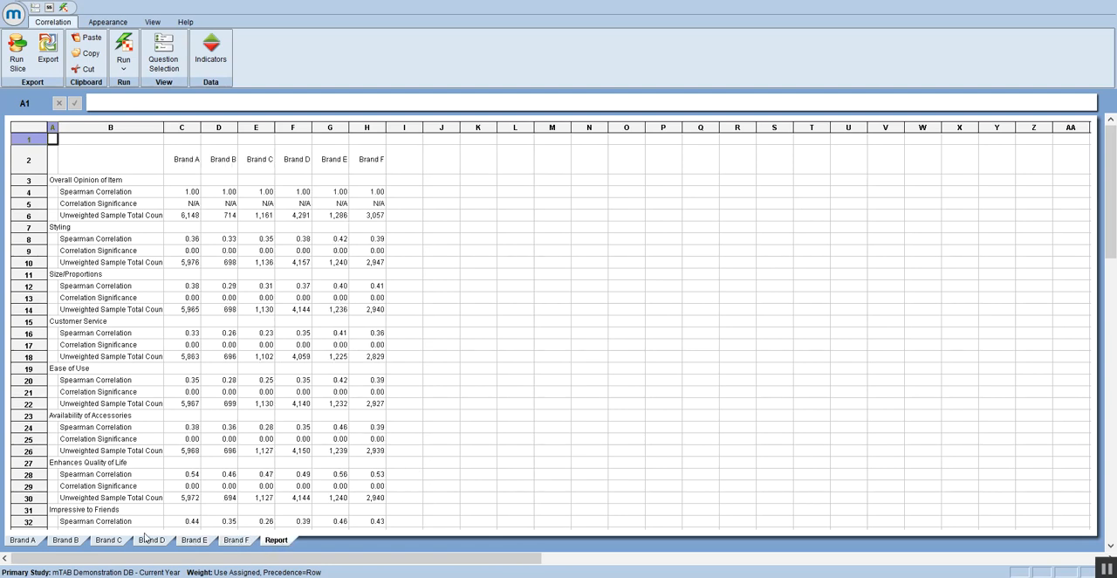
Step: Compare the Overall Opinion of Item column on the Brand A sheet with the combined Report sheet
left_click(32, 542)
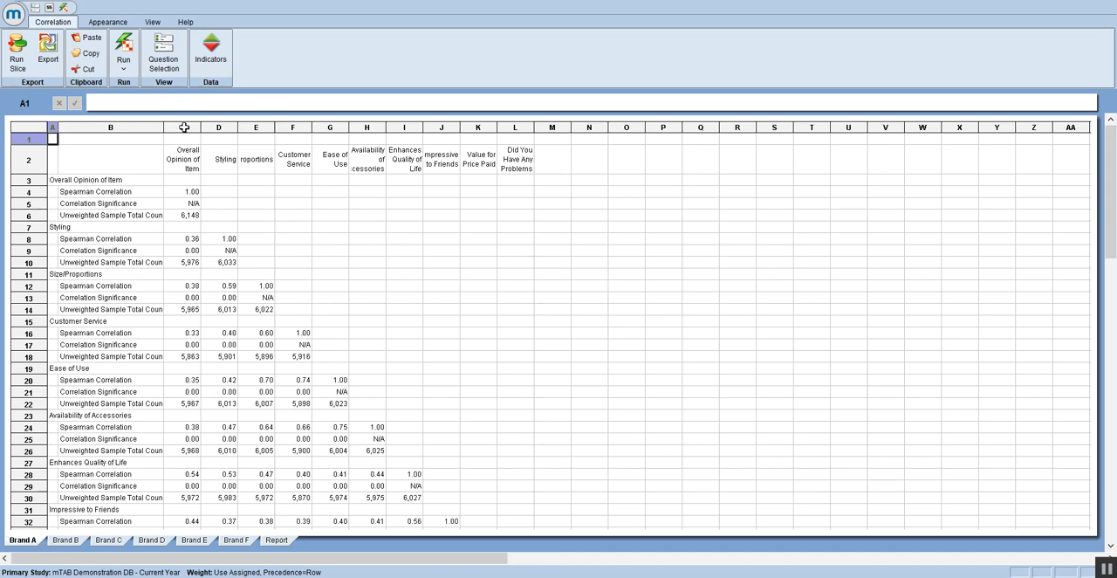
left_click(183, 131)
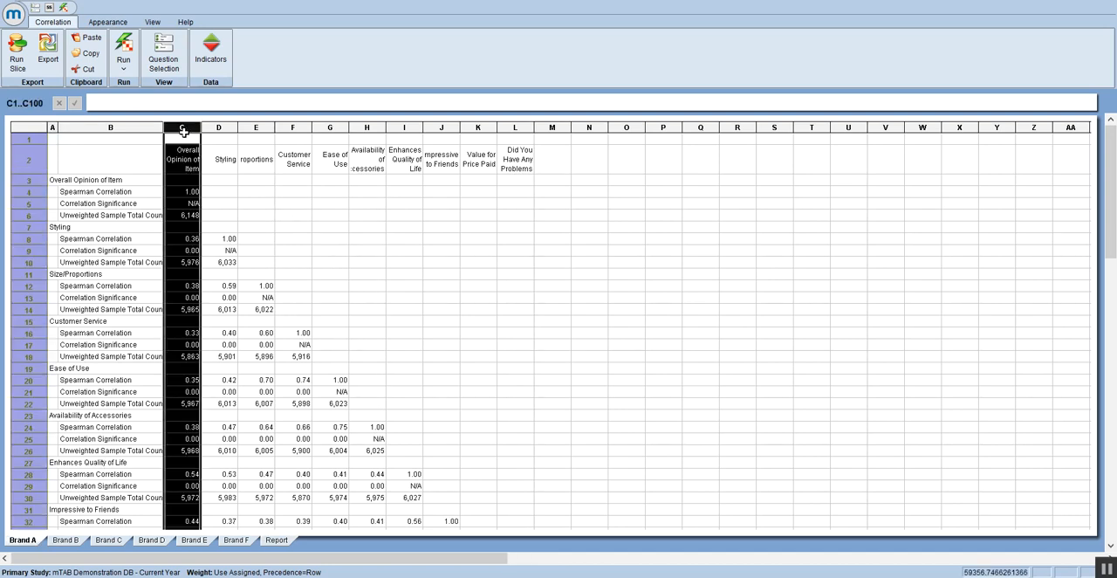
left_click(279, 540)
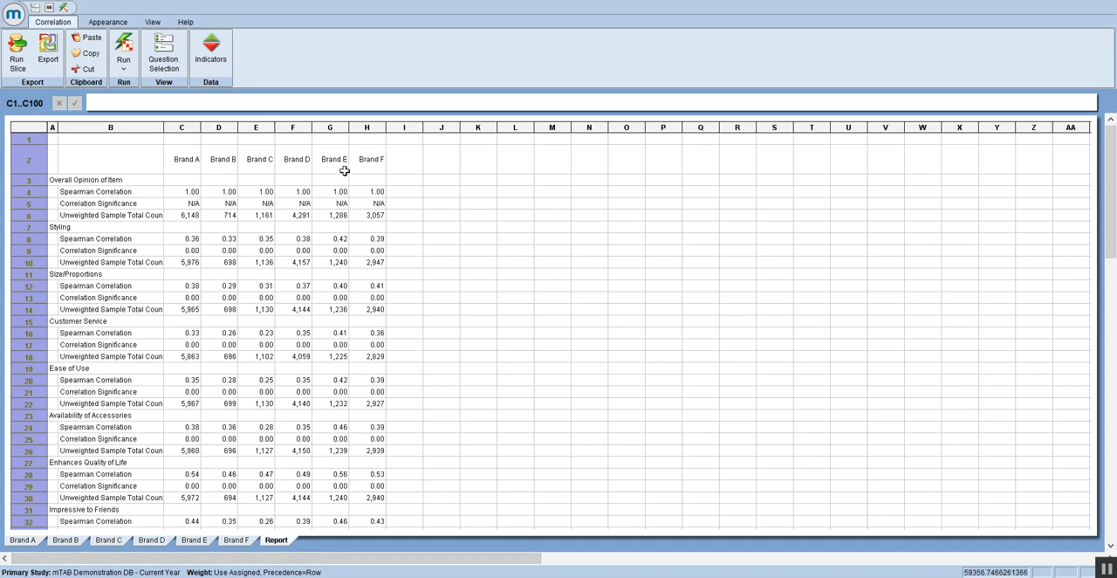
left_click(23, 540)
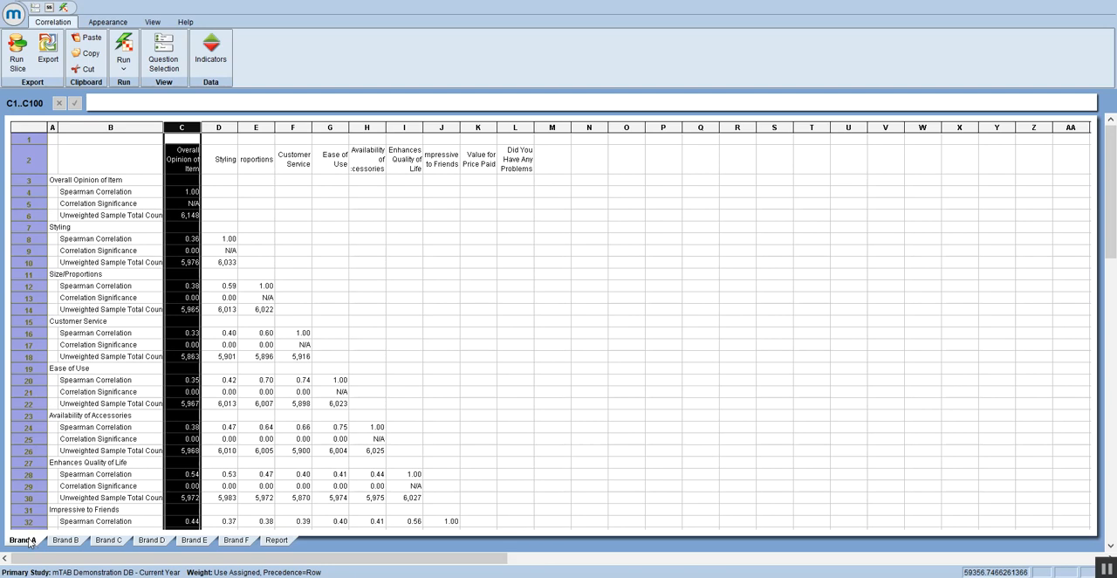
left_click(182, 182)
left_click(181, 194)
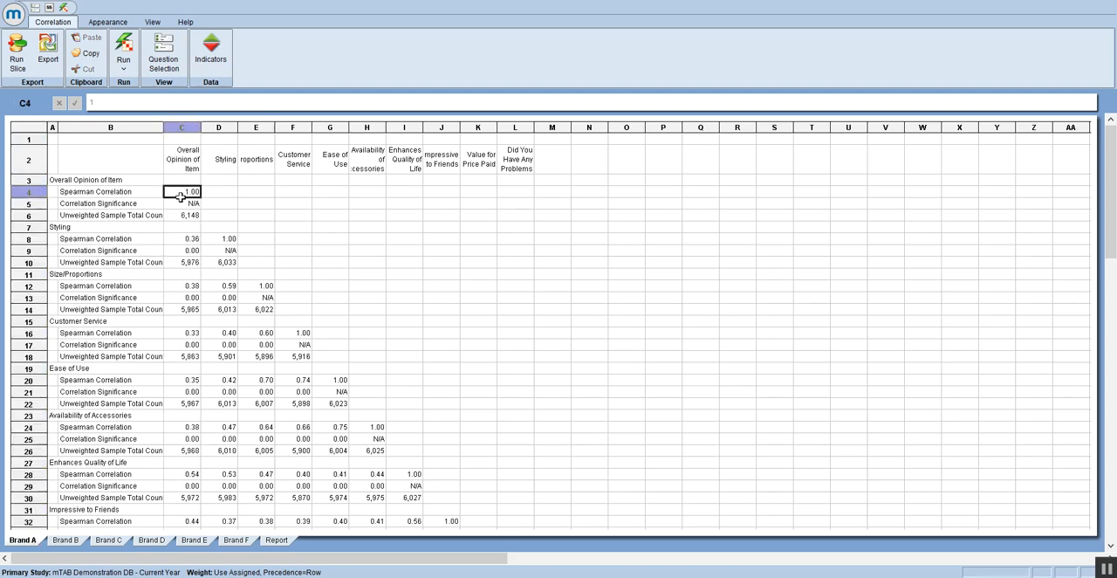
Step: Open the correlation indicator settings and keep the confidence interval at 95%
left_click(211, 58)
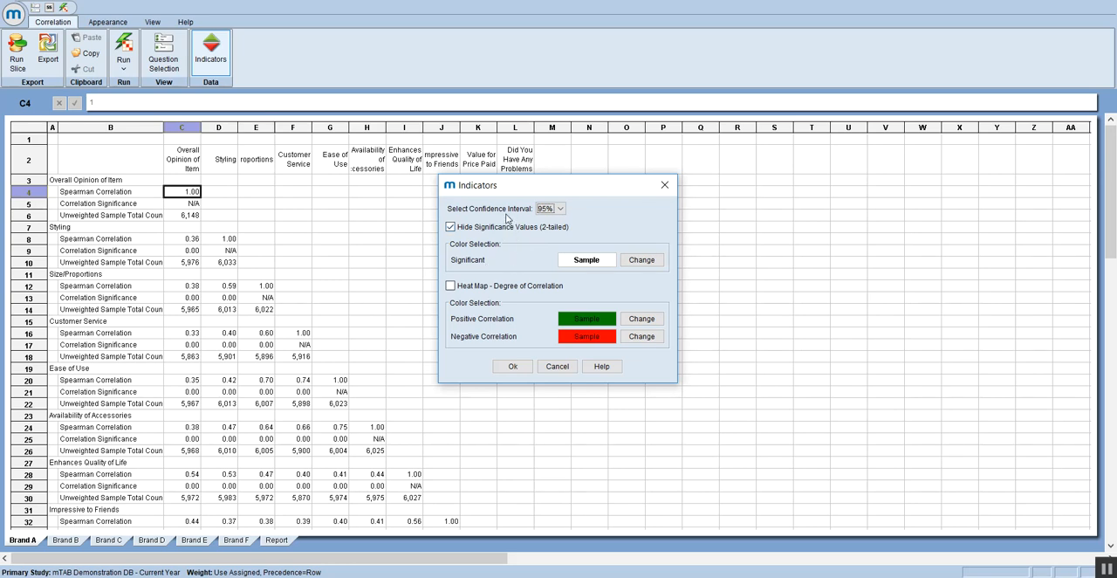
left_click(560, 210)
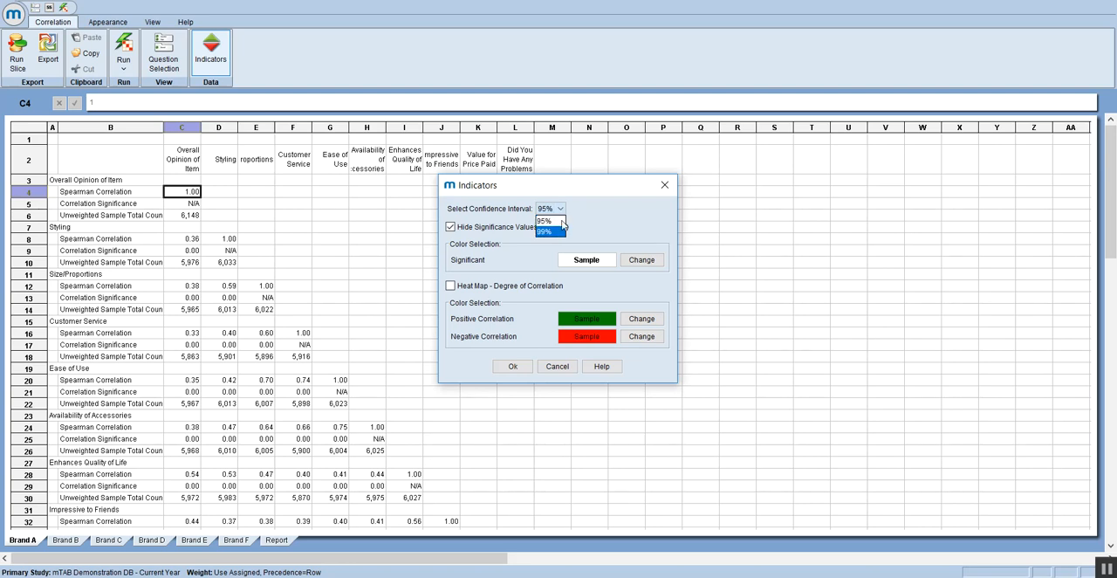
left_click(573, 217)
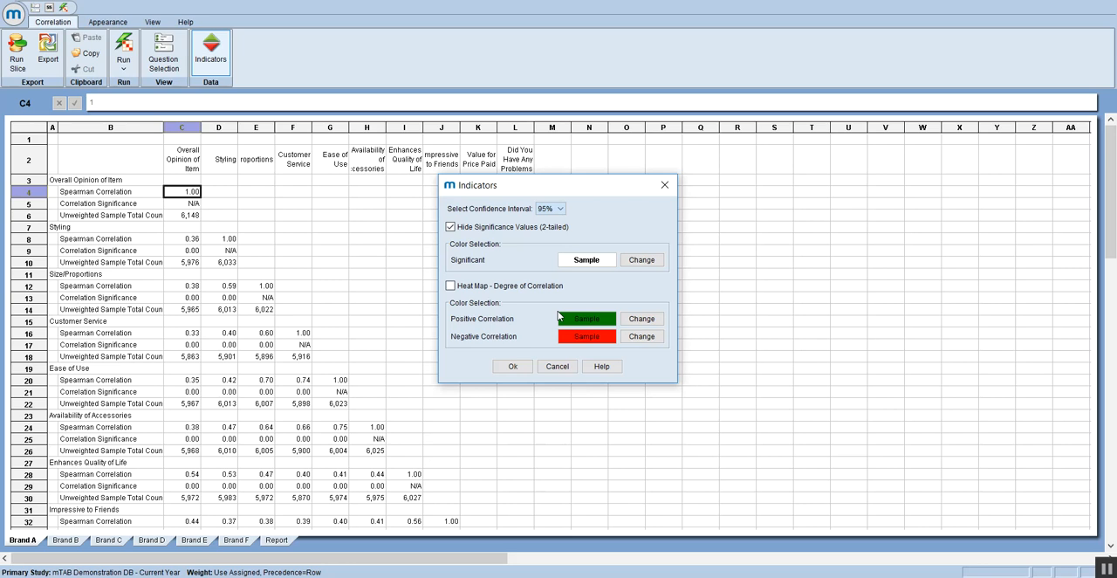
left_click(641, 317)
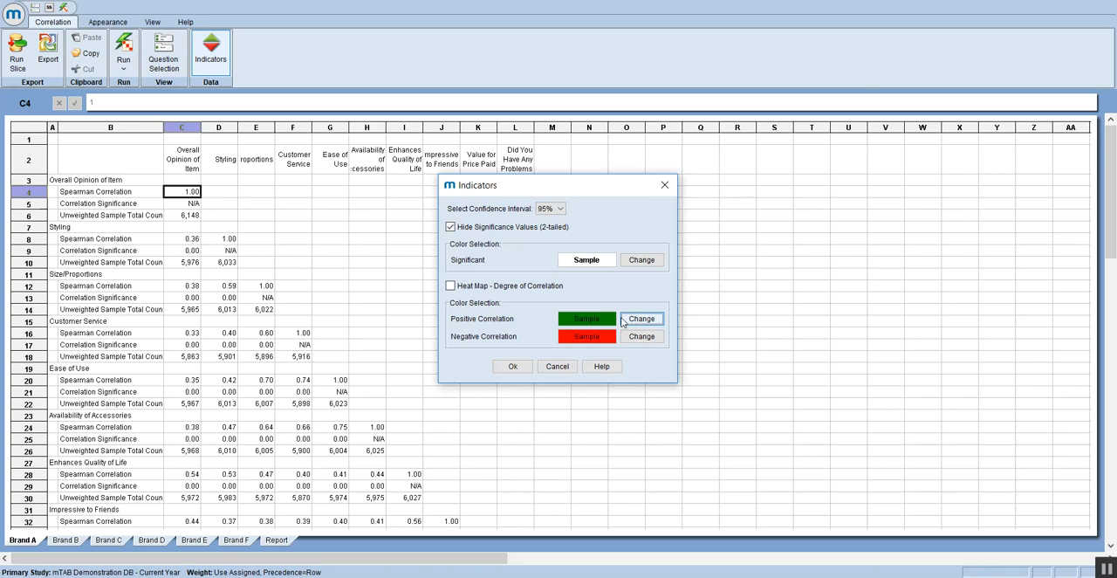
left_click(642, 319)
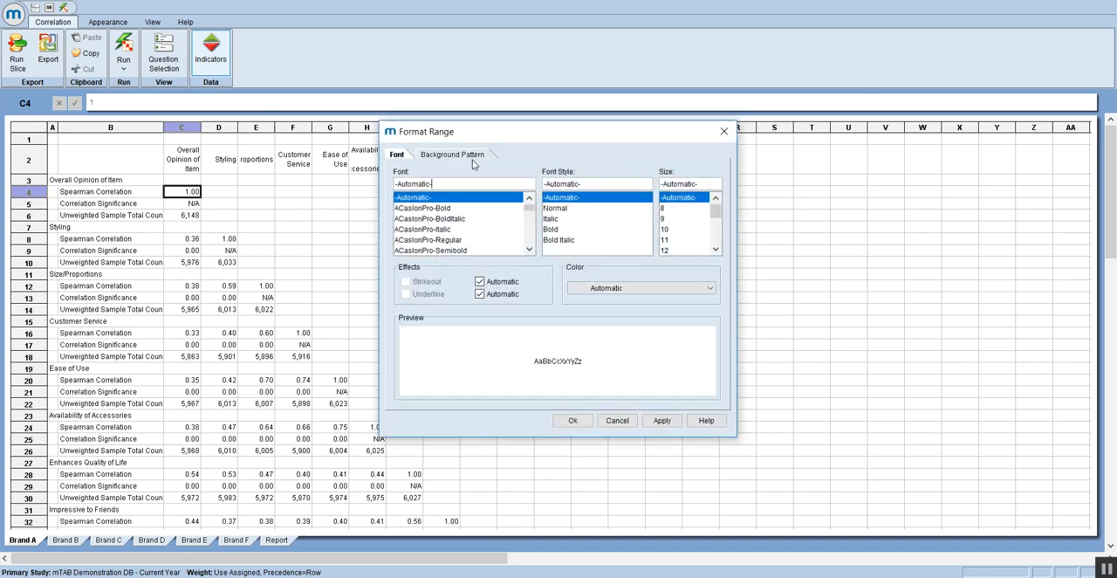
left_click(472, 157)
left_click(618, 185)
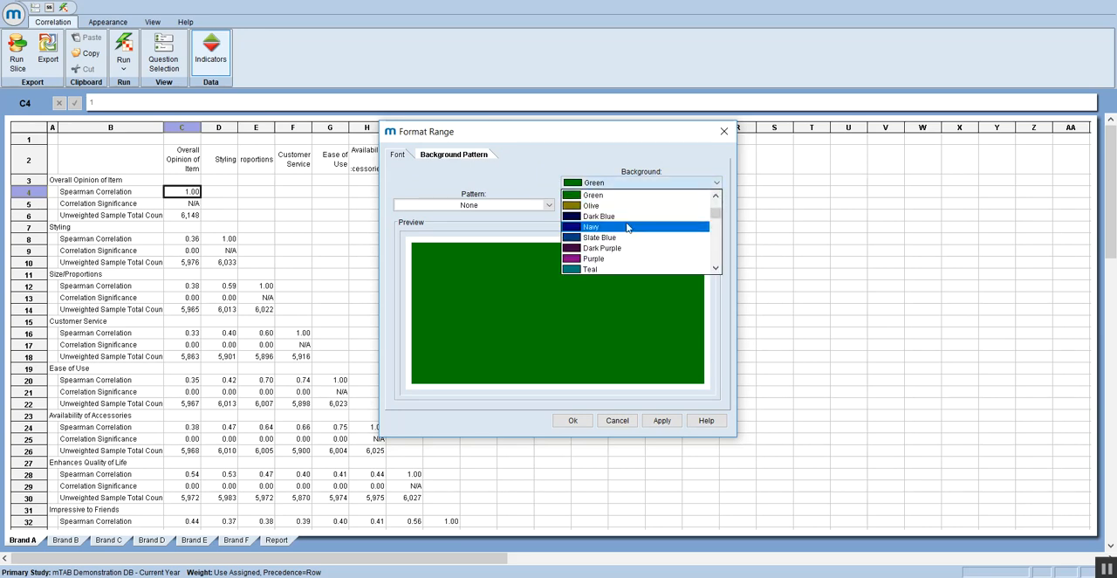
left_click(601, 162)
left_click(623, 424)
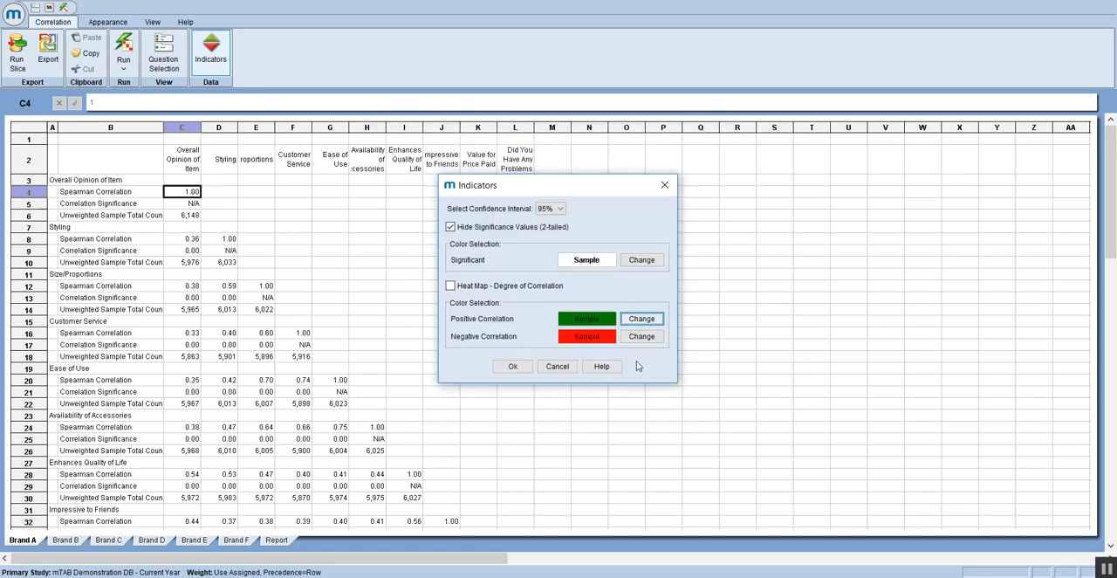
Step: Enable the degree-of-correlation heat map and apply the indicators with significance values hidden
left_click(449, 286)
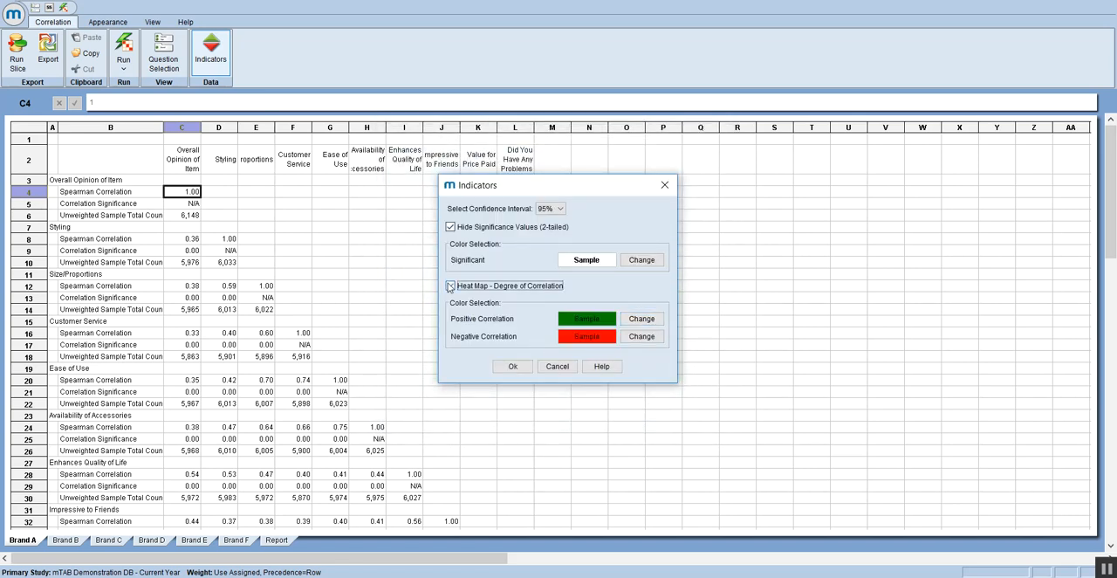
left_click(509, 367)
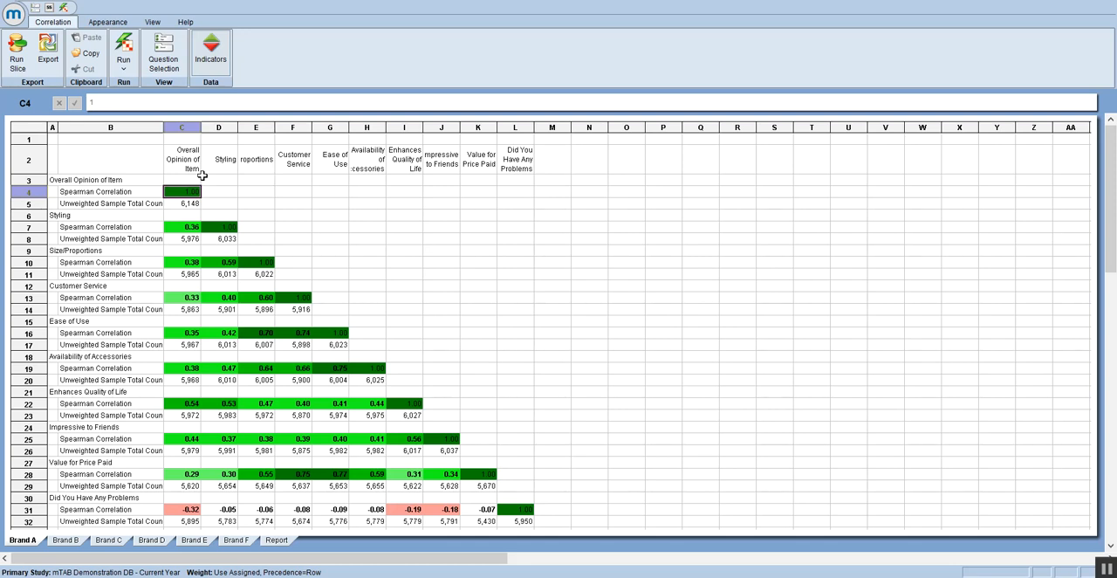
Step: Export the heat-mapped correlation results from the combined Report sheet
left_click(275, 540)
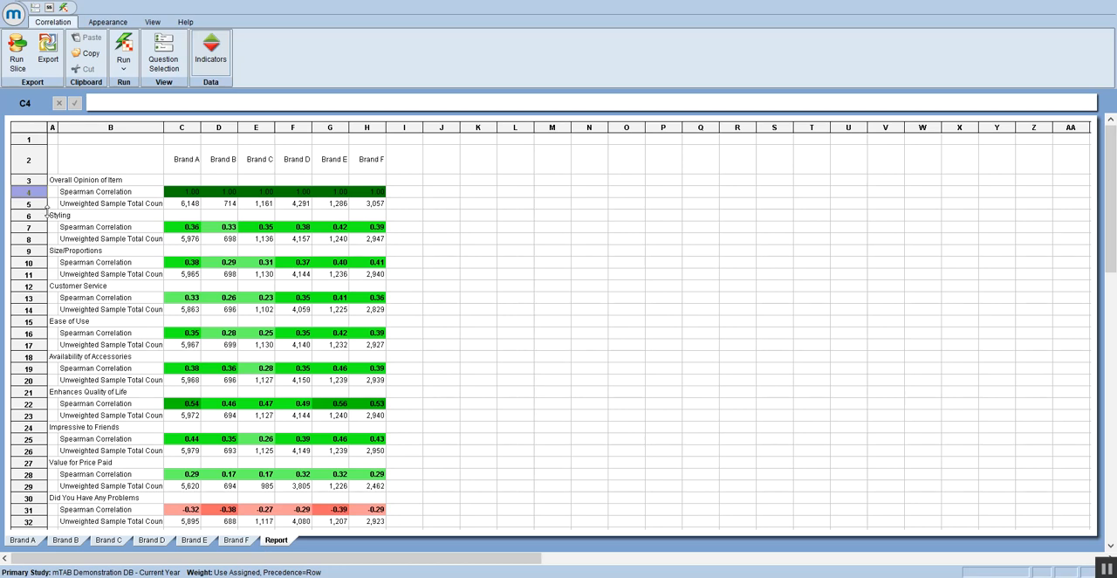
left_click(48, 52)
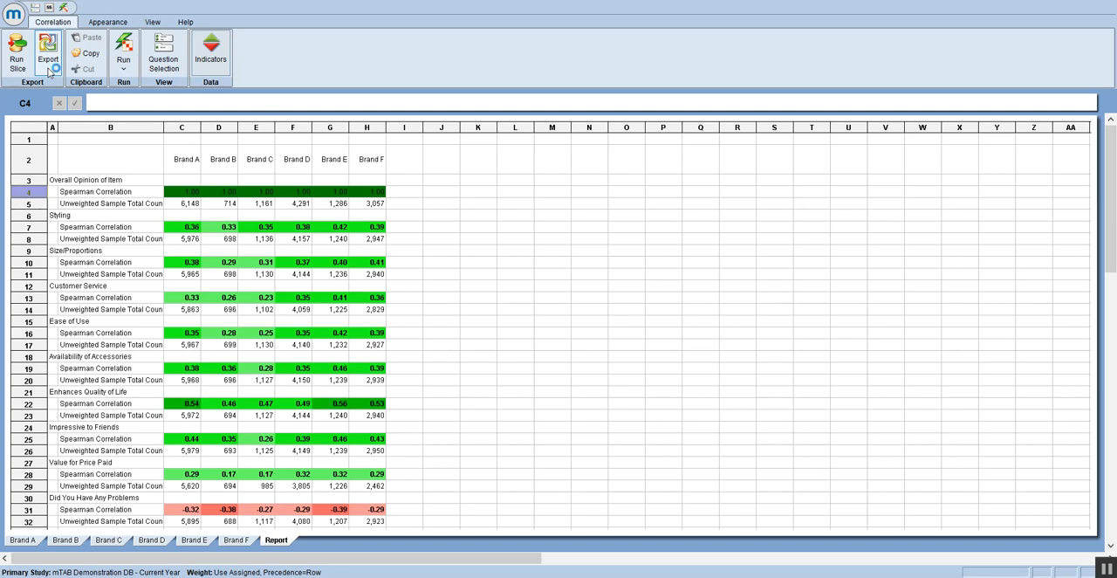